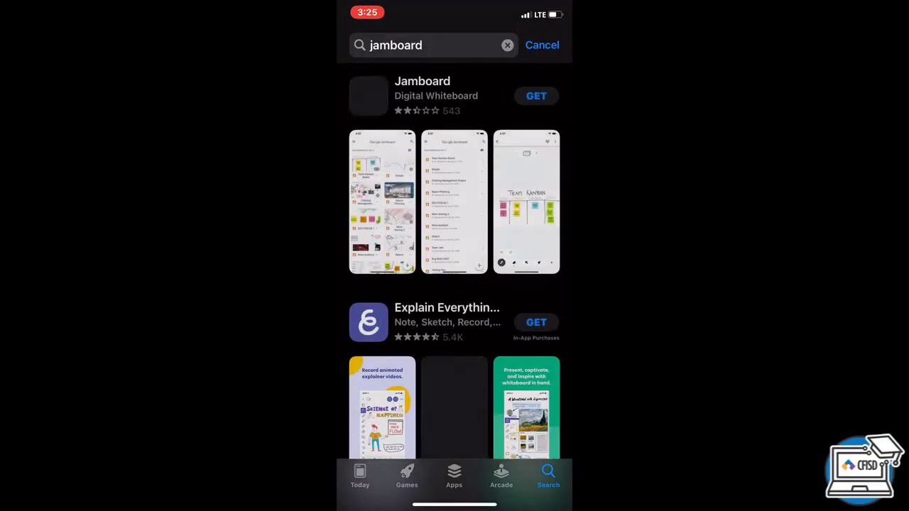
Get the Jamboard app from the App Store and view the second frame of the Teacher Best Practices jam.
{"action": "left_click", "coordinate": [537, 96]}
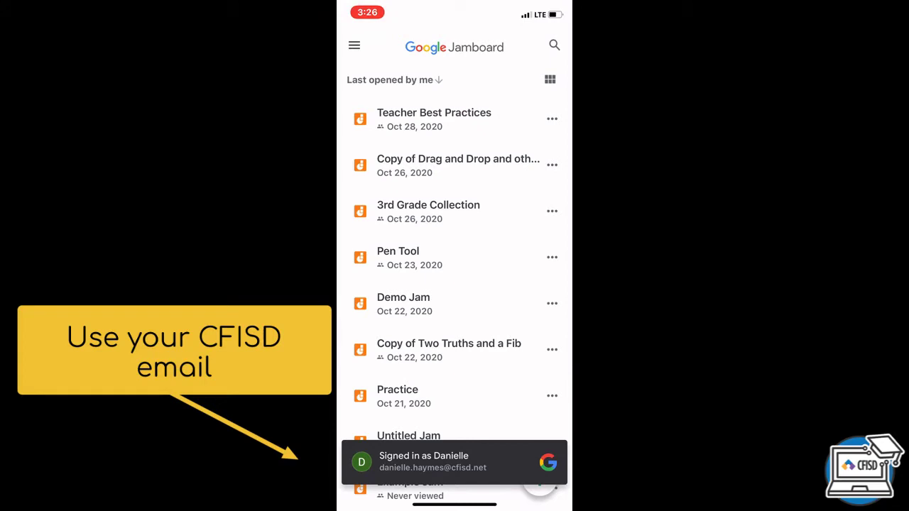
{"action": "left_click", "coordinate": [434, 119]}
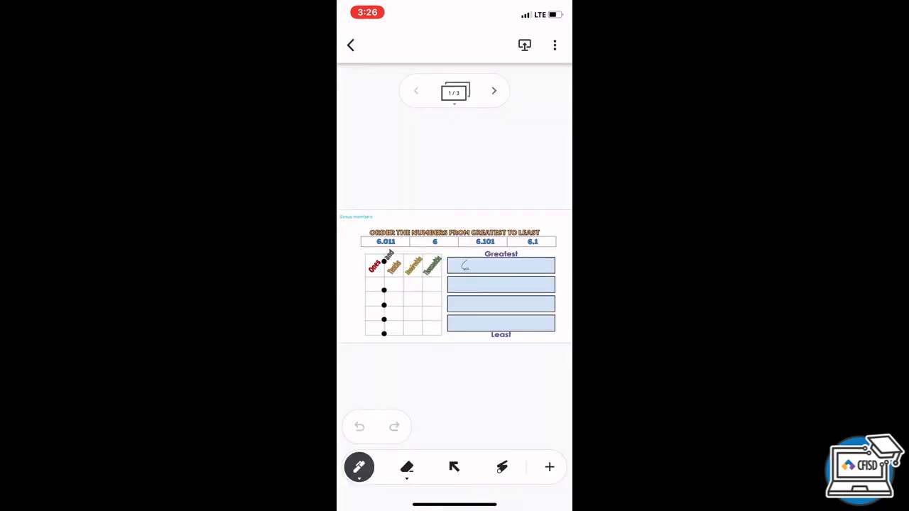
{"action": "left_click", "coordinate": [494, 91]}
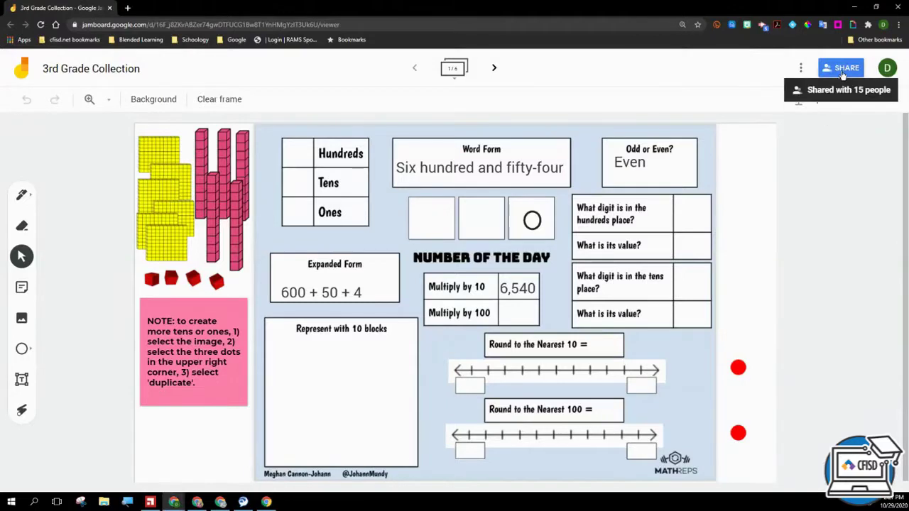
Examine the sharing settings of the 3rd Grade Collection jam, including the people list and the access options for one's own entry.
{"action": "left_click", "coordinate": [842, 71]}
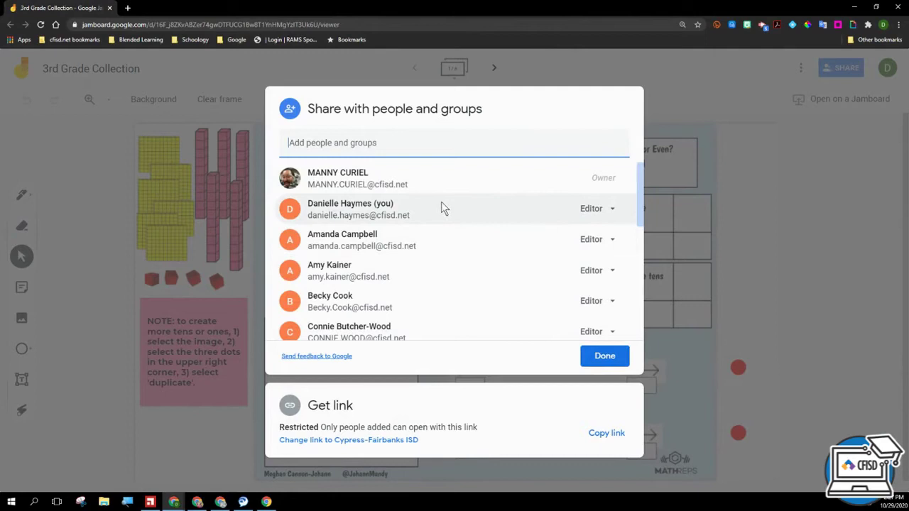
{"action": "scroll", "coordinate": [395, 213], "scroll_direction": "down", "scroll_amount": 4}
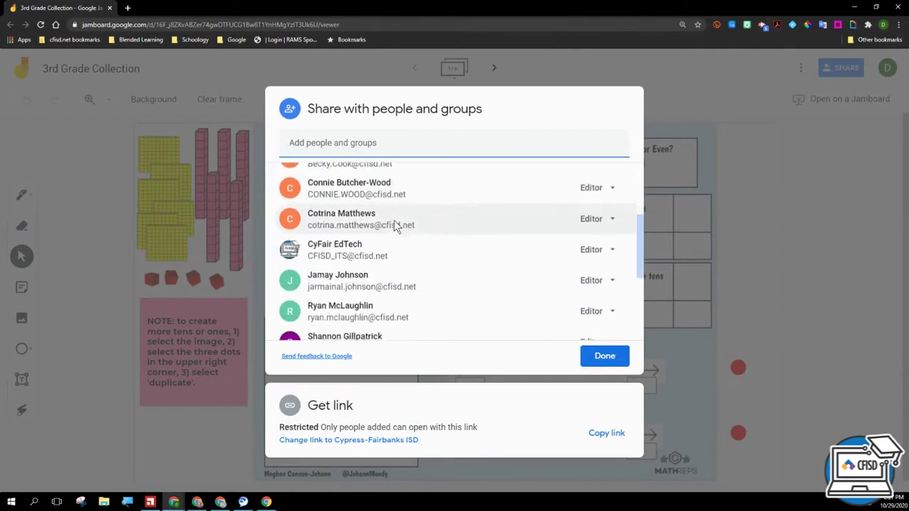
{"action": "scroll", "coordinate": [395, 226], "scroll_direction": "down", "scroll_amount": 1}
{"action": "scroll", "coordinate": [395, 227], "scroll_direction": "up", "scroll_amount": 6}
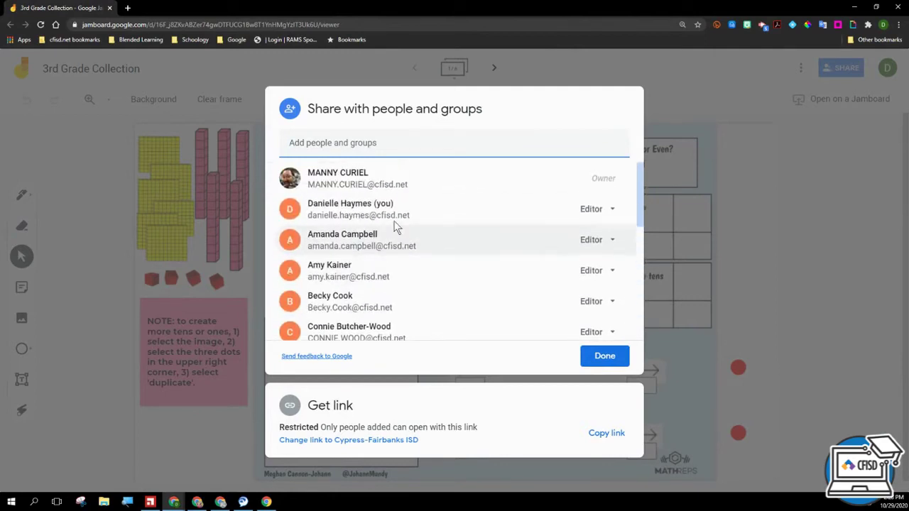
{"action": "left_click", "coordinate": [608, 211]}
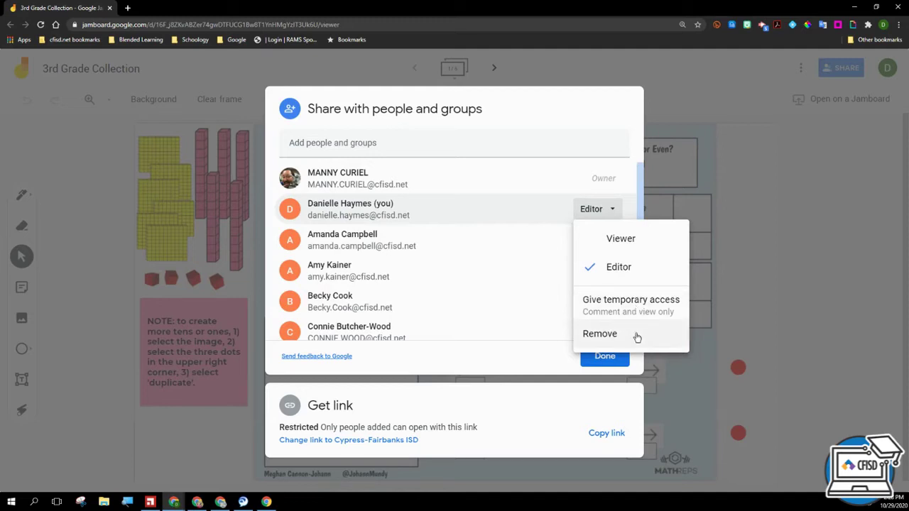
{"action": "left_click", "coordinate": [503, 359]}
{"action": "scroll", "coordinate": [498, 329], "scroll_direction": "down", "scroll_amount": 2}
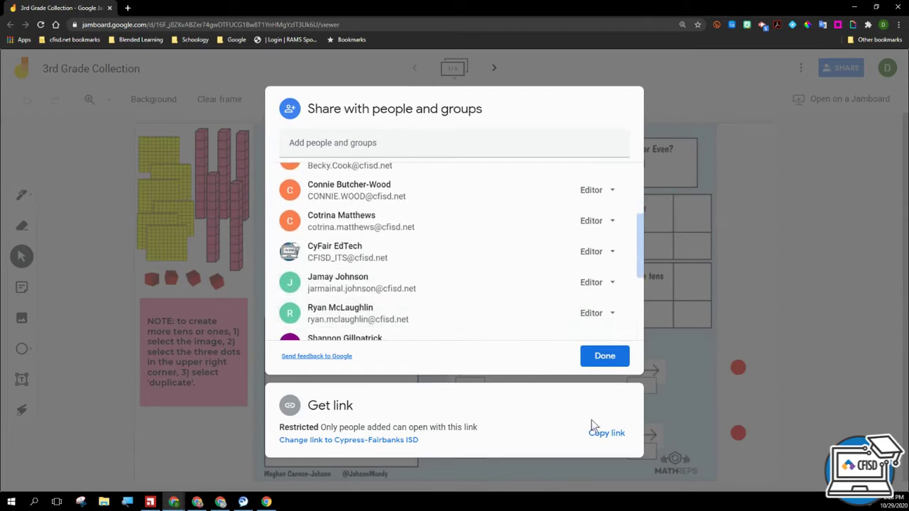
Change the jam's link access to Cypress-Fairbanks ISD with the Viewer role and copy the link.
{"action": "left_click", "coordinate": [373, 441]}
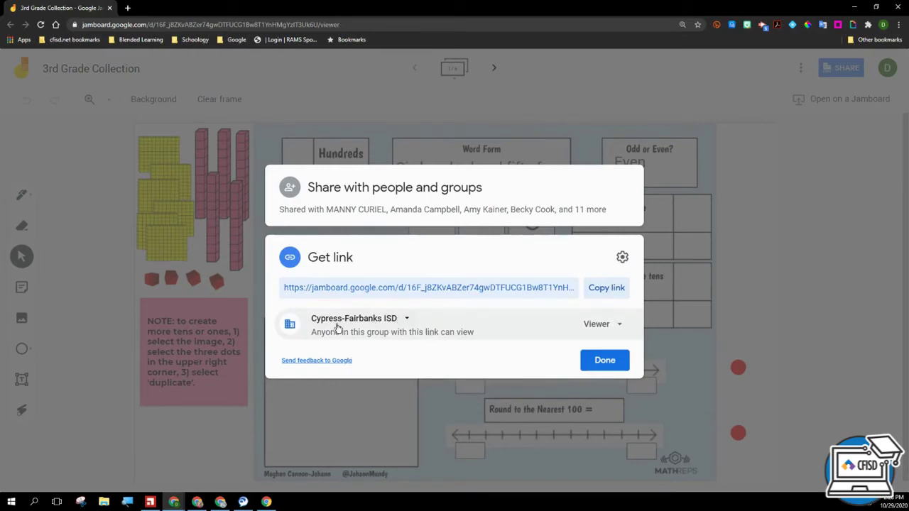
{"action": "left_click", "coordinate": [623, 331]}
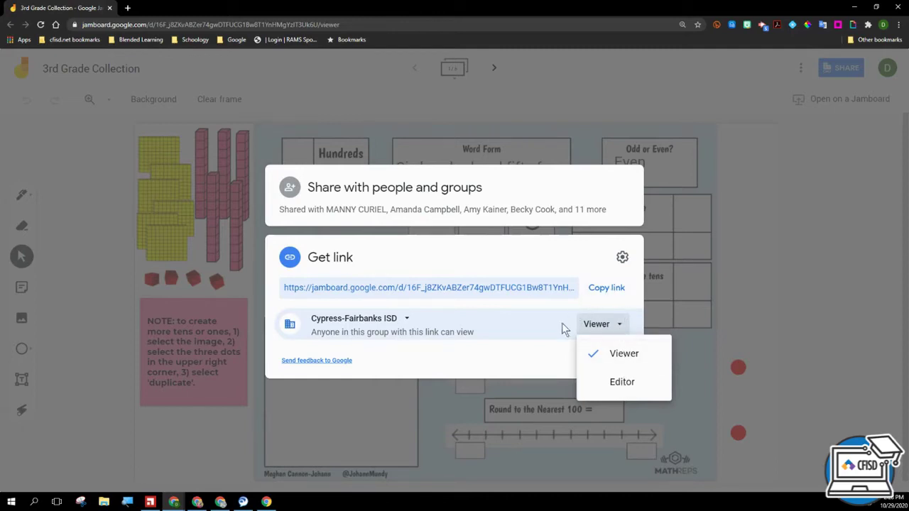
{"action": "left_click", "coordinate": [570, 307]}
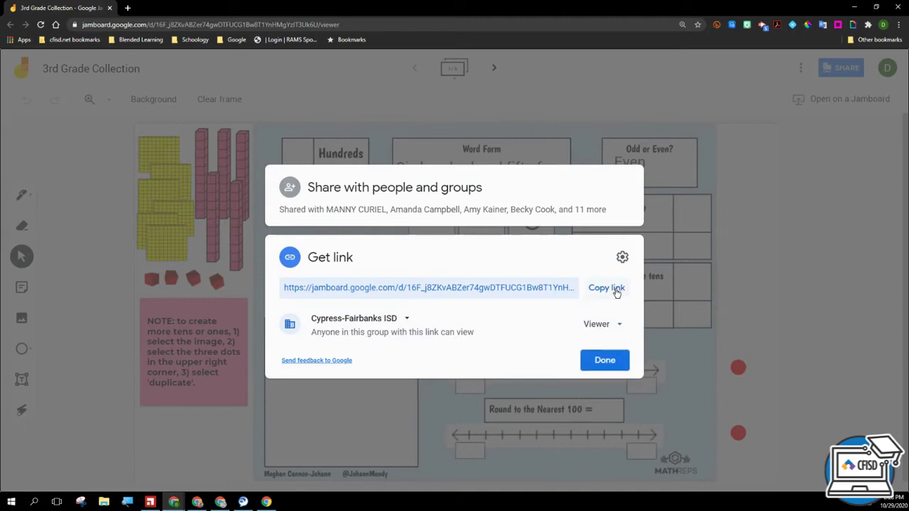
{"action": "left_click", "coordinate": [606, 289]}
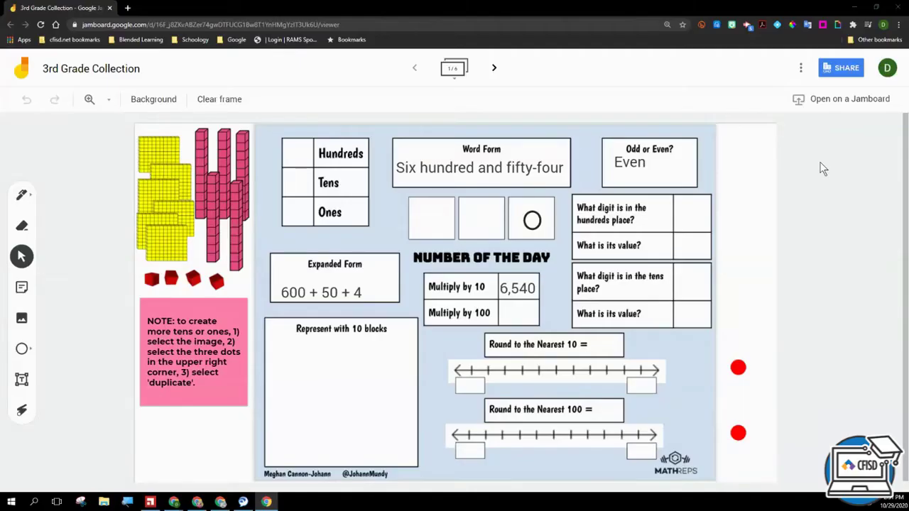
In the jam's sharing settings, switch one's own access to Viewer and set it back to Editor.
{"action": "left_click", "coordinate": [844, 67]}
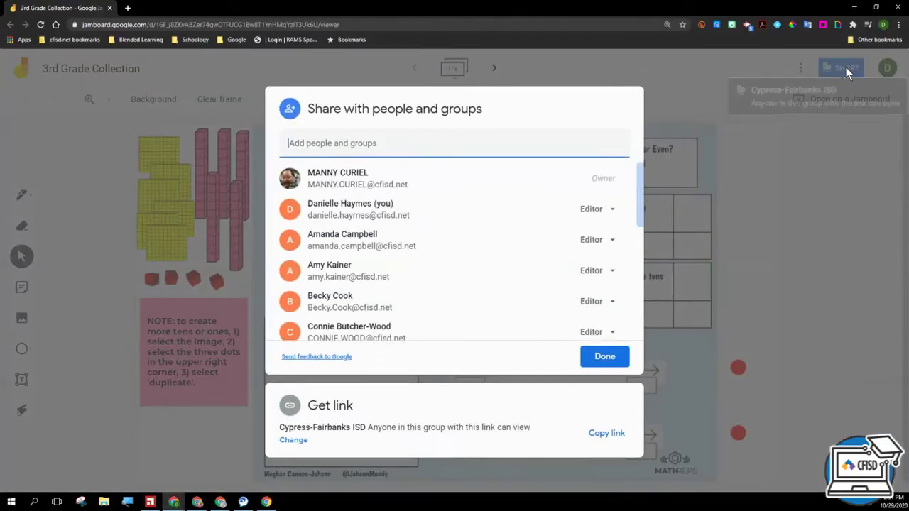
{"action": "left_click", "coordinate": [612, 210]}
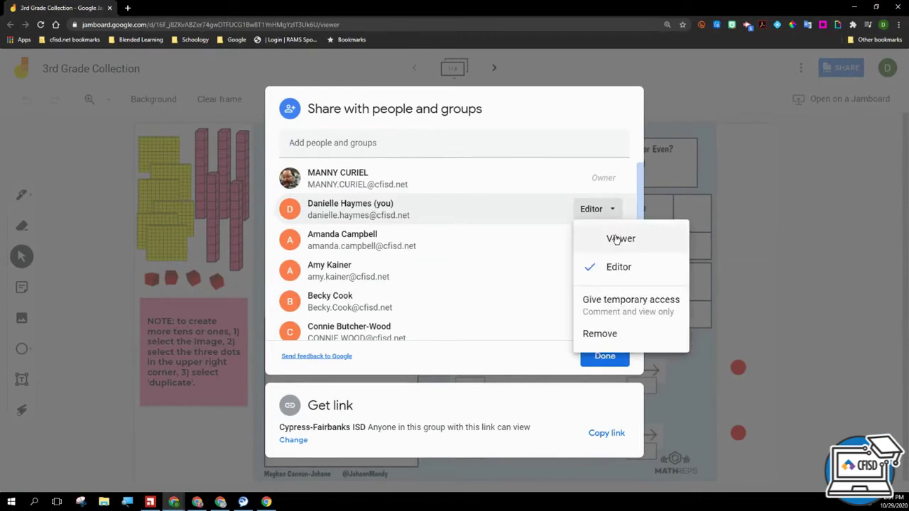
{"action": "left_click", "coordinate": [617, 239]}
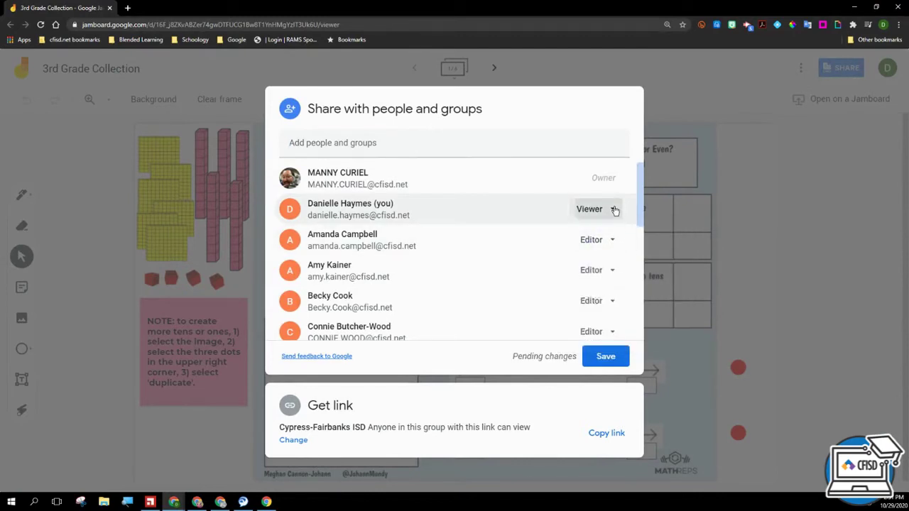
{"action": "left_click", "coordinate": [614, 211]}
{"action": "left_click", "coordinate": [615, 267]}
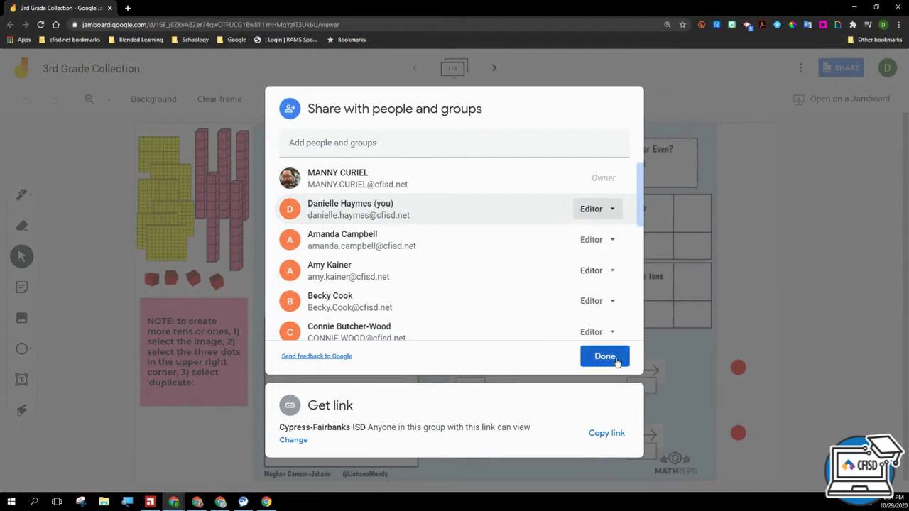
Set the Cypress-Fairbanks ISD link permission to Editor, return it to Viewer, and close the sharing settings.
{"action": "left_click", "coordinate": [294, 441]}
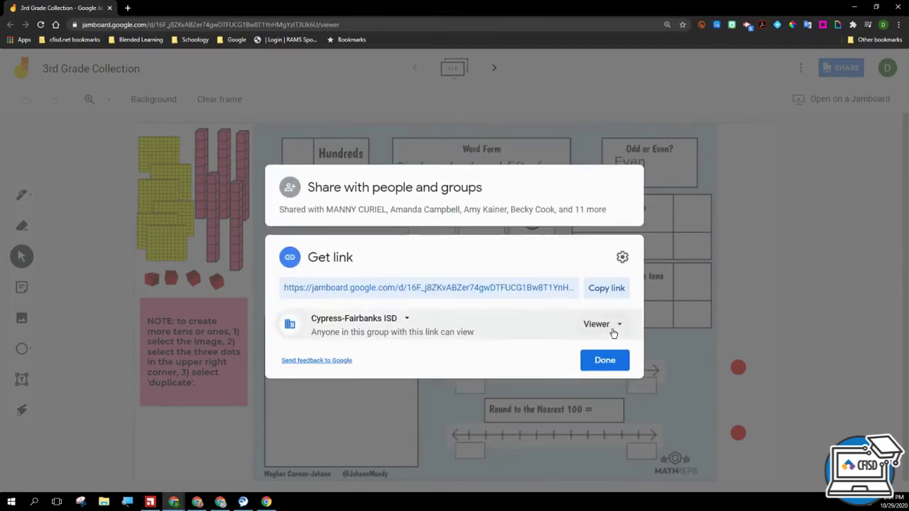
{"action": "left_click", "coordinate": [614, 327]}
{"action": "left_click", "coordinate": [616, 388]}
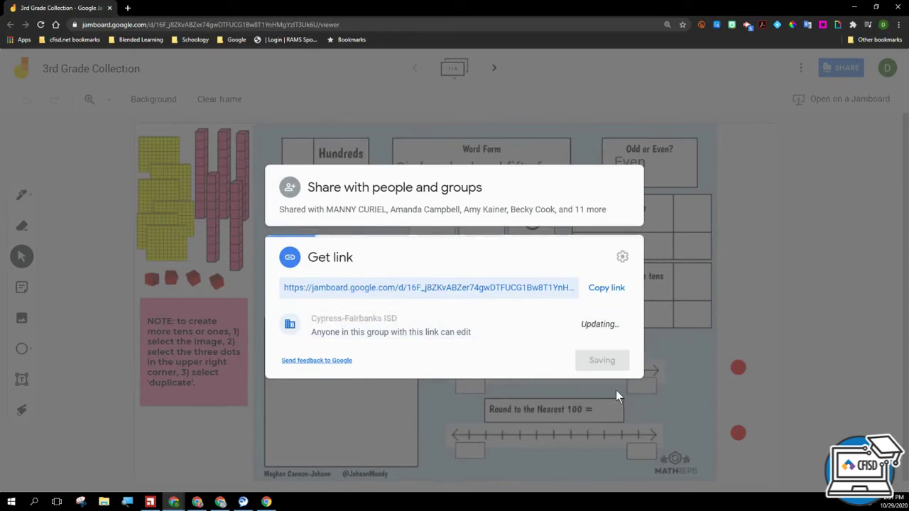
{"action": "left_click", "coordinate": [617, 327]}
{"action": "left_click", "coordinate": [616, 354]}
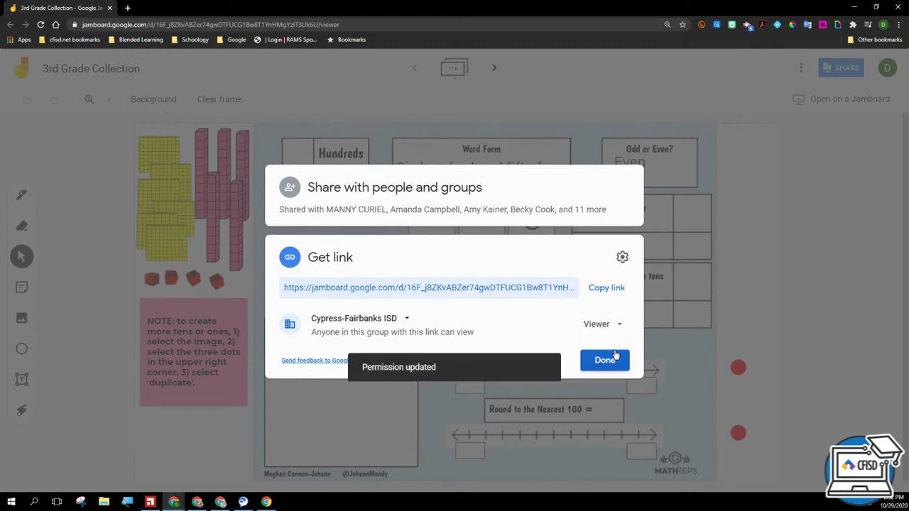
{"action": "left_click", "coordinate": [616, 358]}
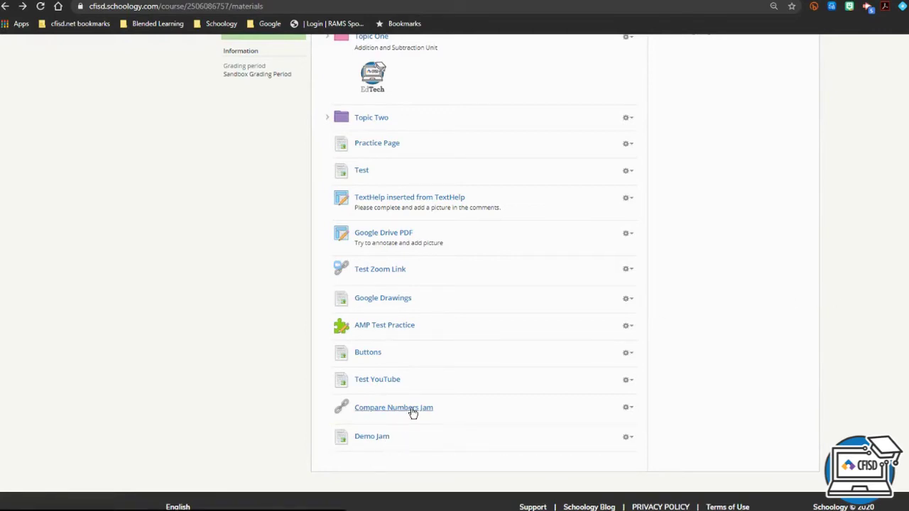
Open the Demo Jam page from the Schoology course materials.
{"action": "left_click", "coordinate": [379, 441]}
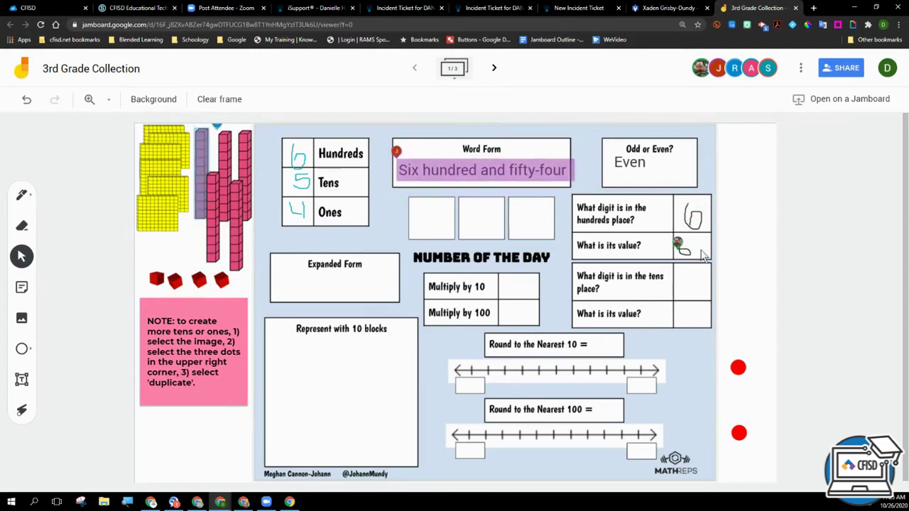
Look through the first two frames of the 3rd Grade Collection jam and check in the frame overview who is working on each.
{"action": "left_click", "coordinate": [495, 68]}
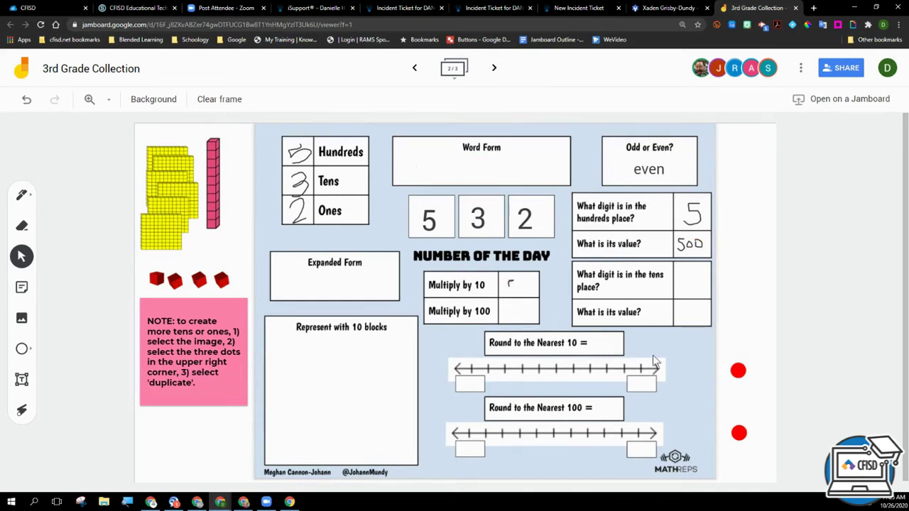
{"action": "left_click", "coordinate": [415, 70]}
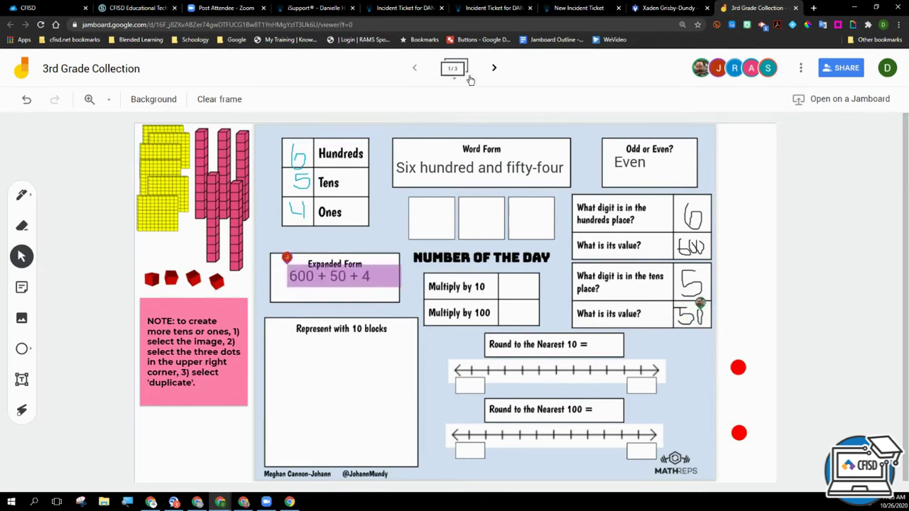
{"action": "left_click", "coordinate": [495, 69]}
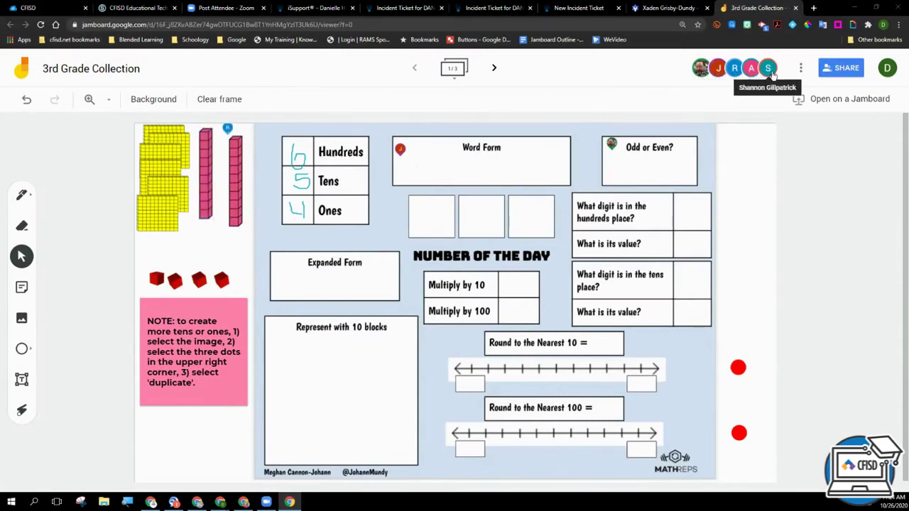
{"action": "left_click", "coordinate": [456, 80]}
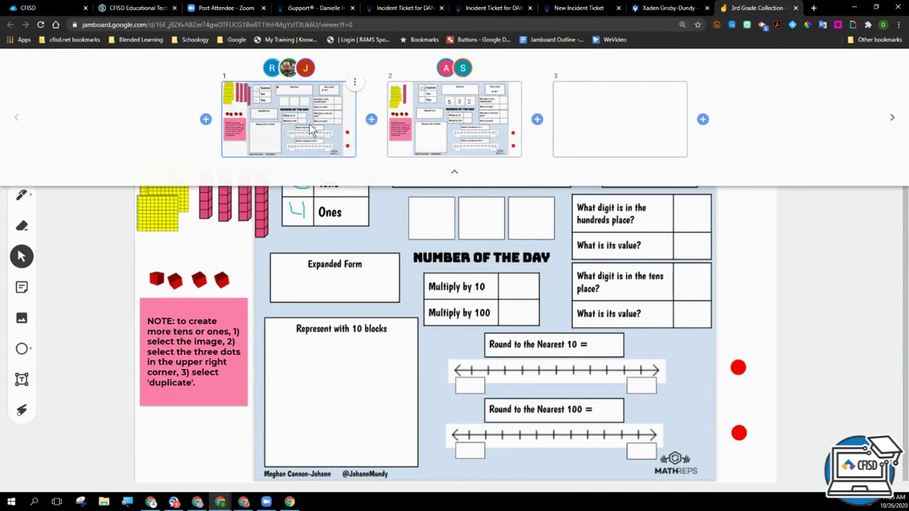
{"action": "left_click", "coordinate": [457, 175]}
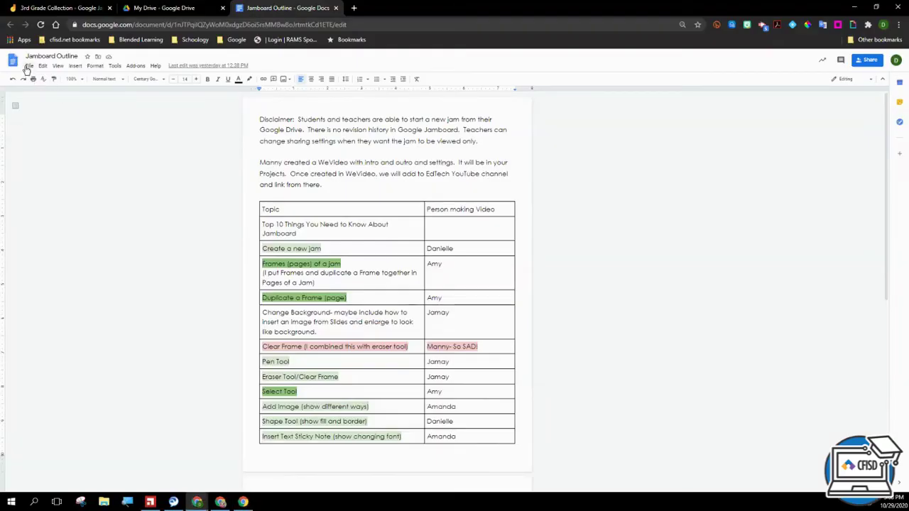
In Google Docs, open the version history of the Jamboard Outline document and view the October 26, 8:05 AM version.
{"action": "left_click", "coordinate": [29, 66]}
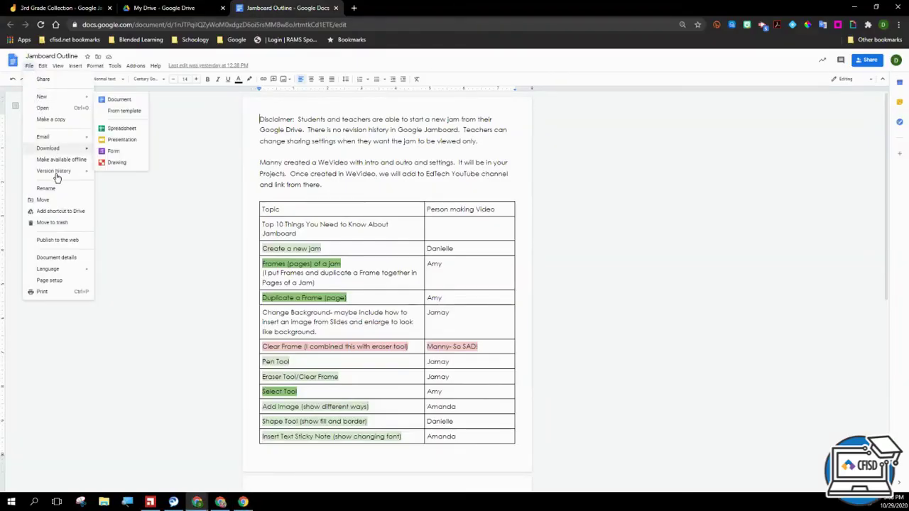
{"action": "mouse_move", "coordinate": [71, 175]}
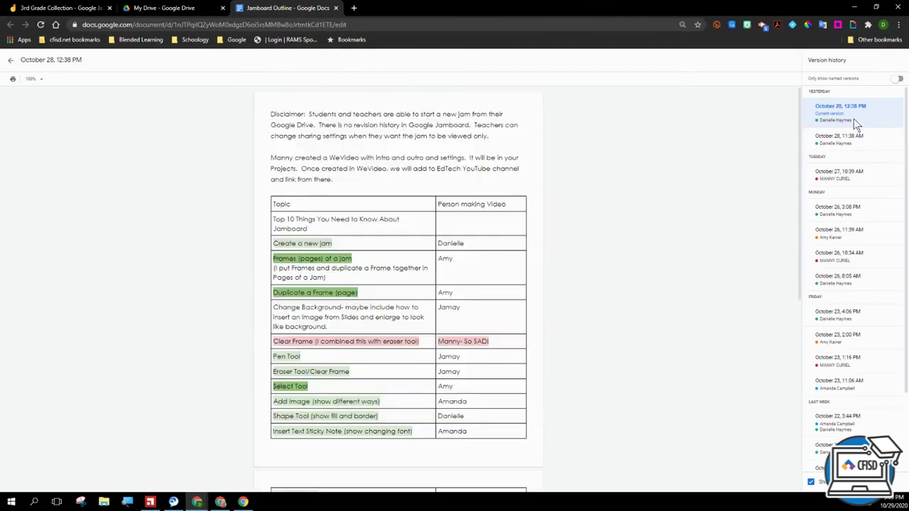
{"action": "scroll", "coordinate": [858, 142], "scroll_direction": "down", "scroll_amount": 2}
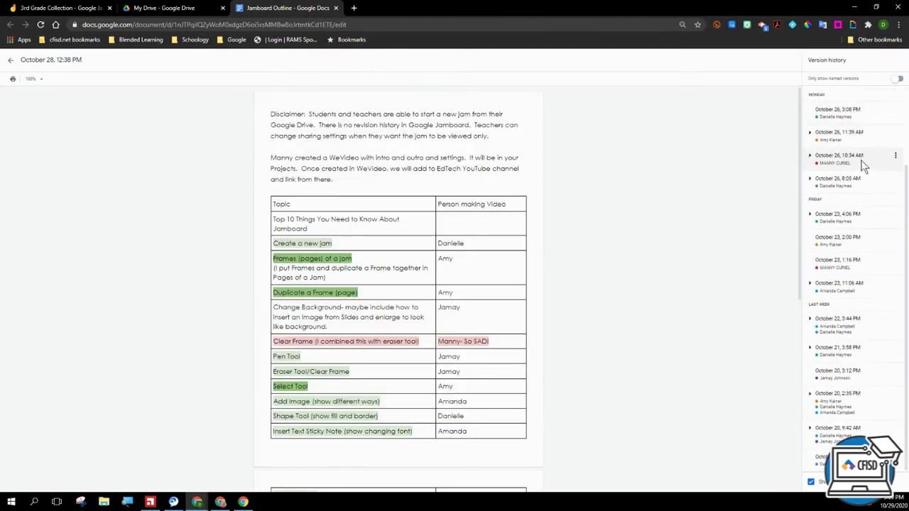
{"action": "left_click", "coordinate": [860, 179]}
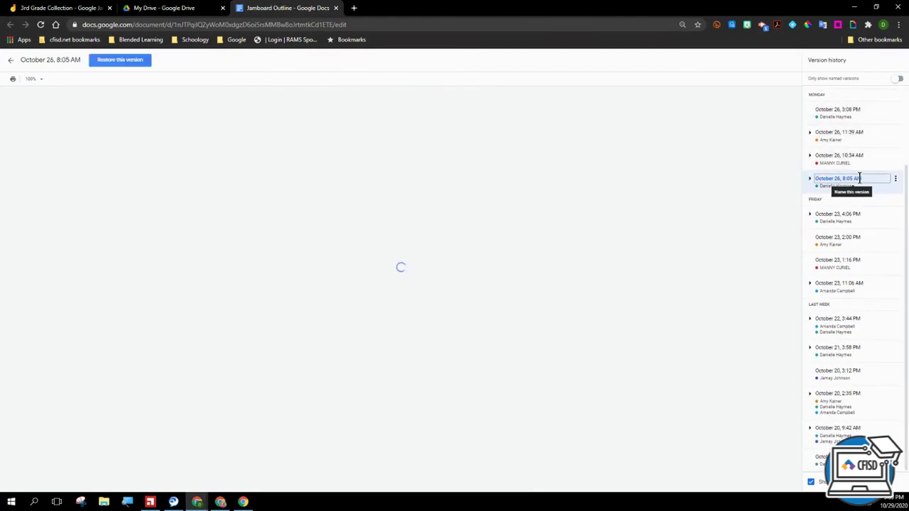
{"action": "left_click", "coordinate": [859, 178]}
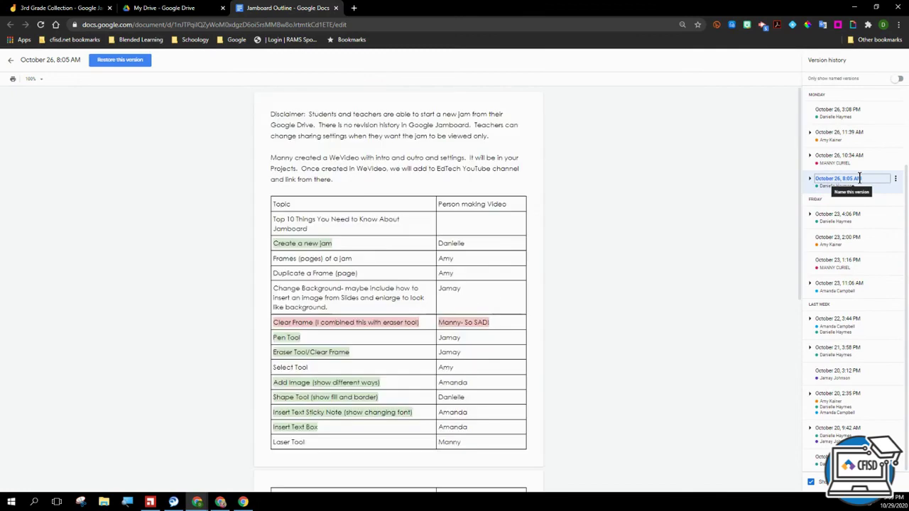
{"action": "left_click", "coordinate": [689, 253]}
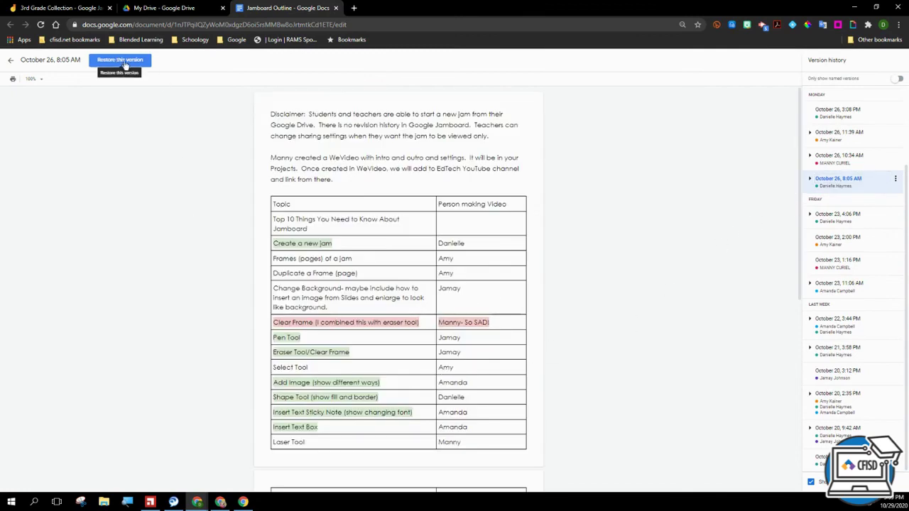